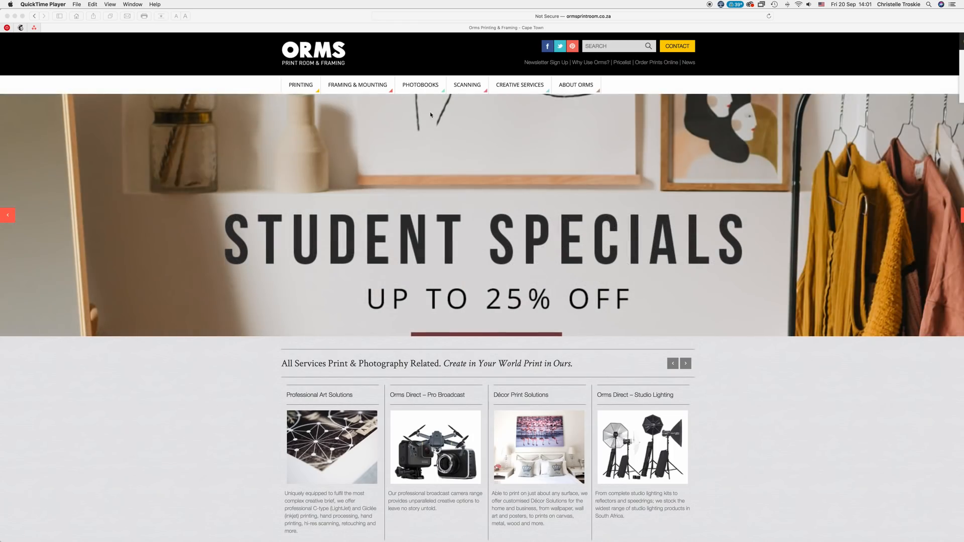
# In Safari, go to Photobooks > Software, subscribe, and download the Create & Print software from the HERE link.
pyautogui.click(426, 87)
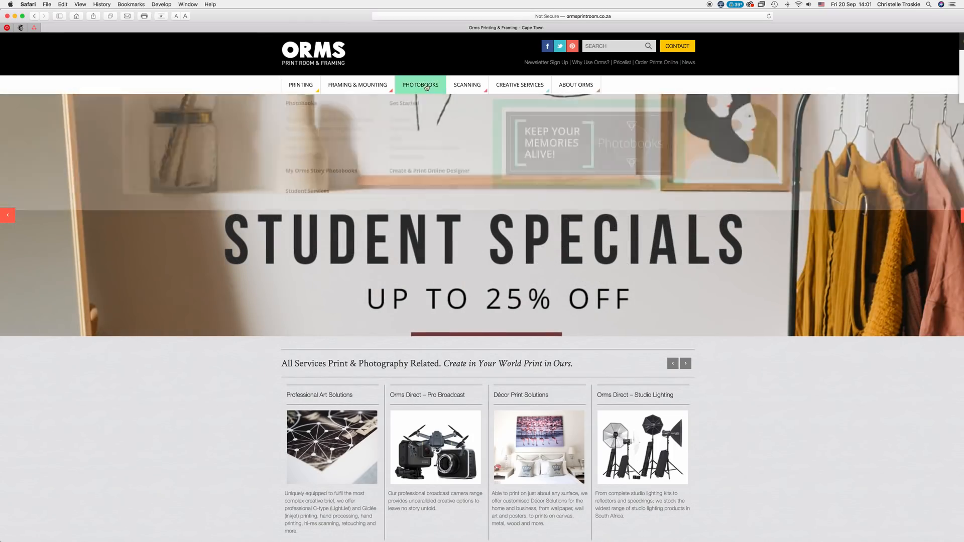
pyautogui.click(408, 120)
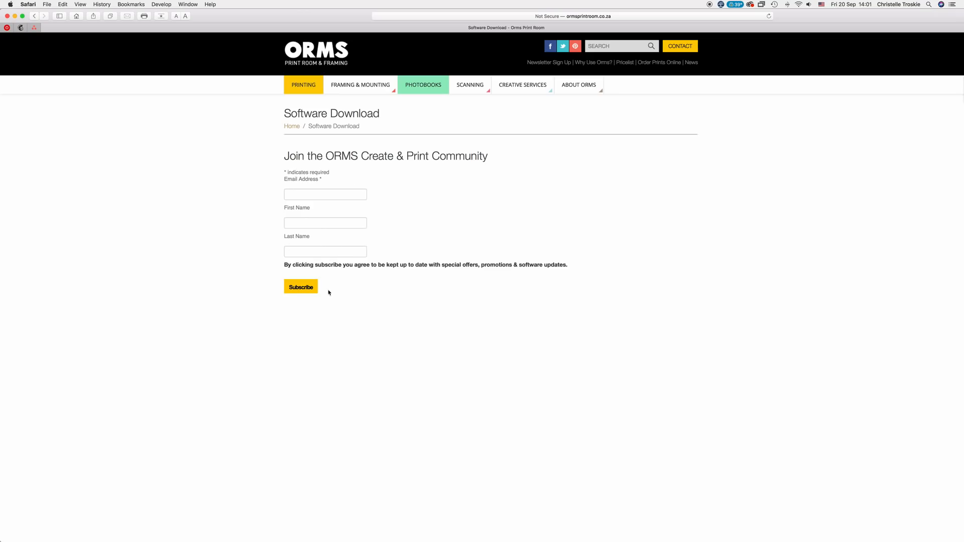
pyautogui.click(307, 290)
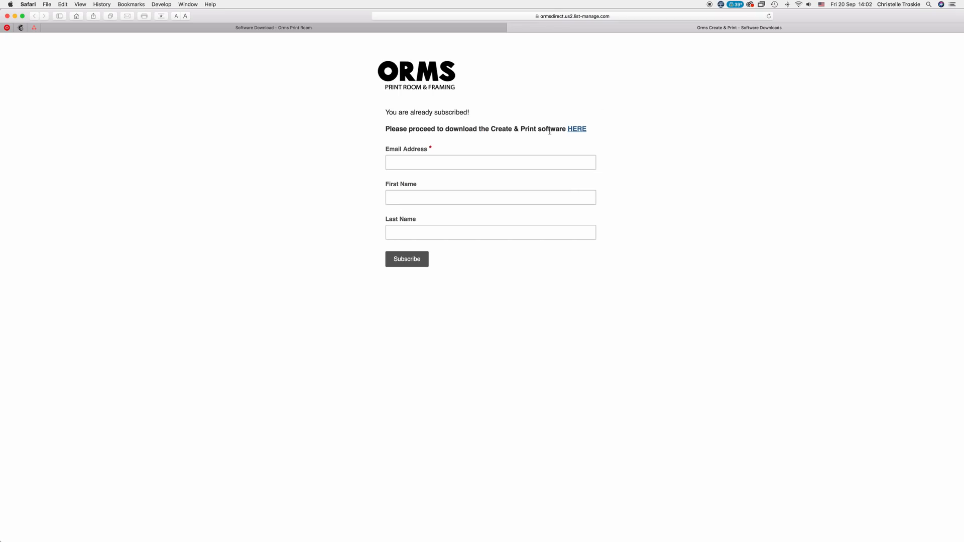
pyautogui.click(578, 129)
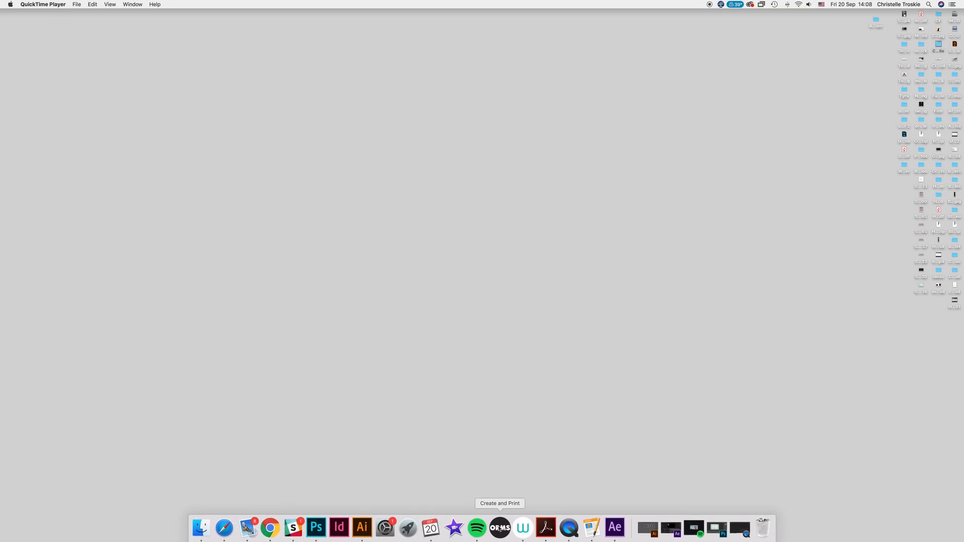
# Launch ORMS Create and Print from the Dock and choose Create New Project.
pyautogui.click(499, 528)
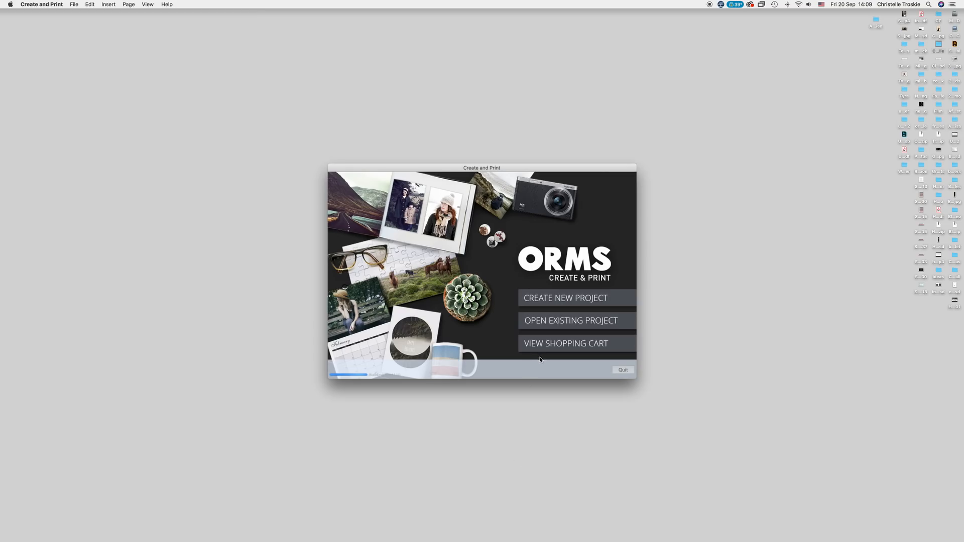
pyautogui.click(564, 299)
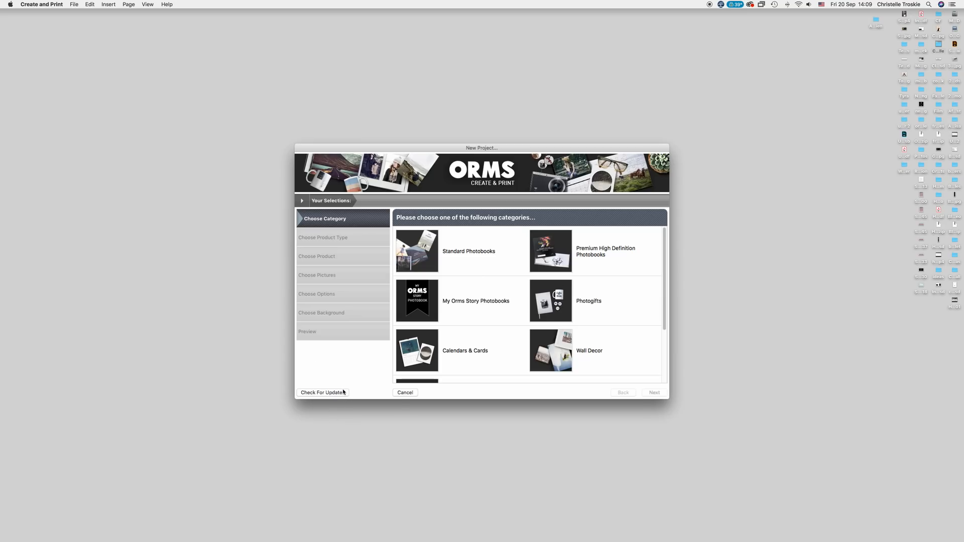
# Choose Premium High Definition Landscape Photobooks and open the A4 Landscape Personalised Hardcover (HD) product.
pyautogui.click(560, 252)
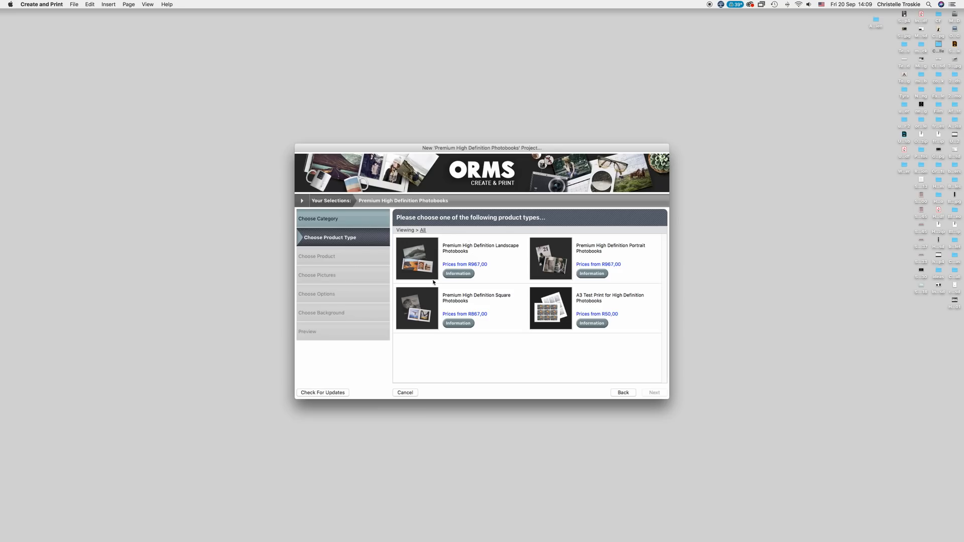
pyautogui.click(423, 263)
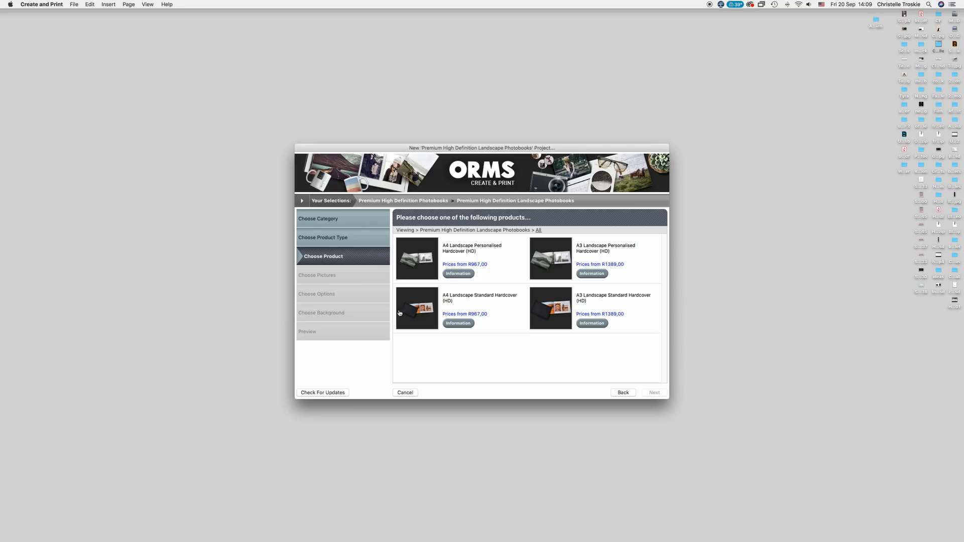
pyautogui.click(424, 275)
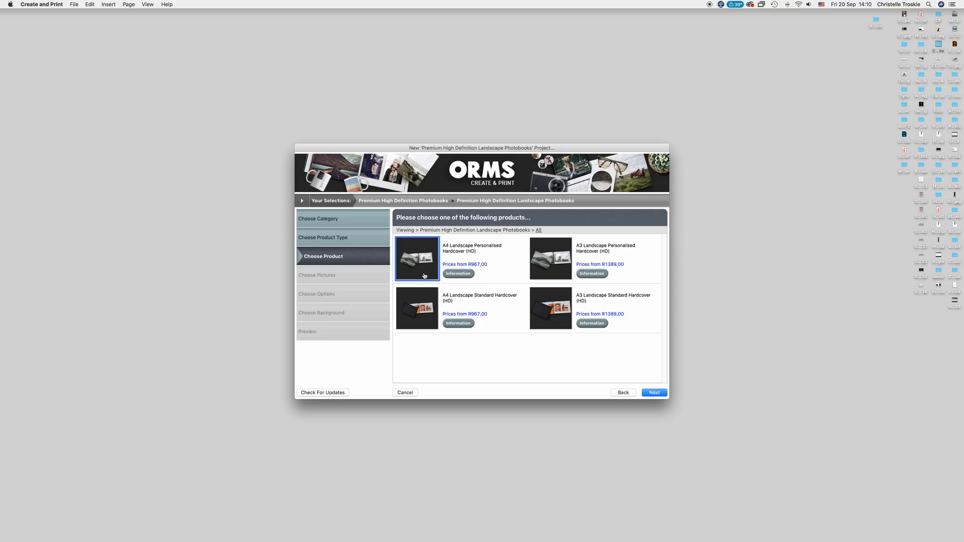
pyautogui.doubleClick(425, 275)
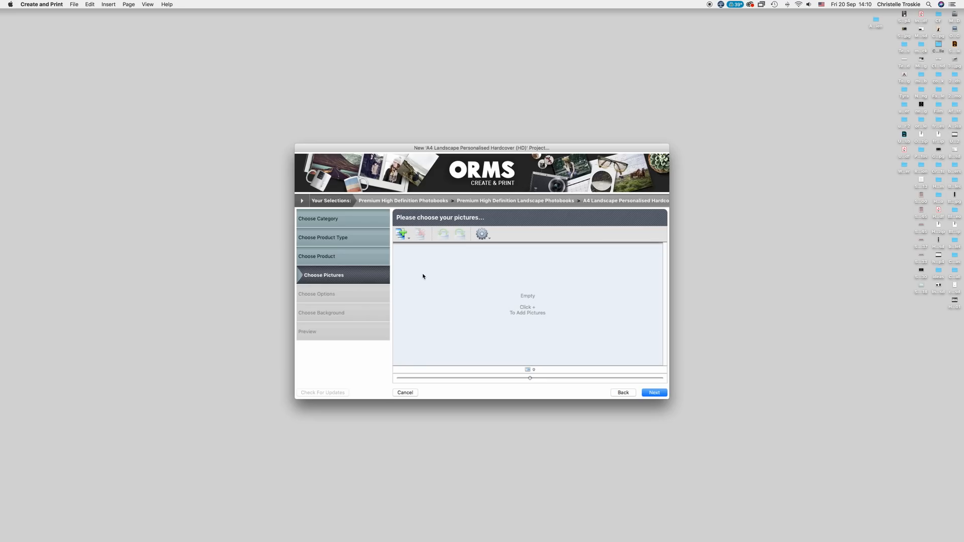
# Add the folder of seven M&A wedding photos and create the project named 'Wedding'.
pyautogui.click(404, 235)
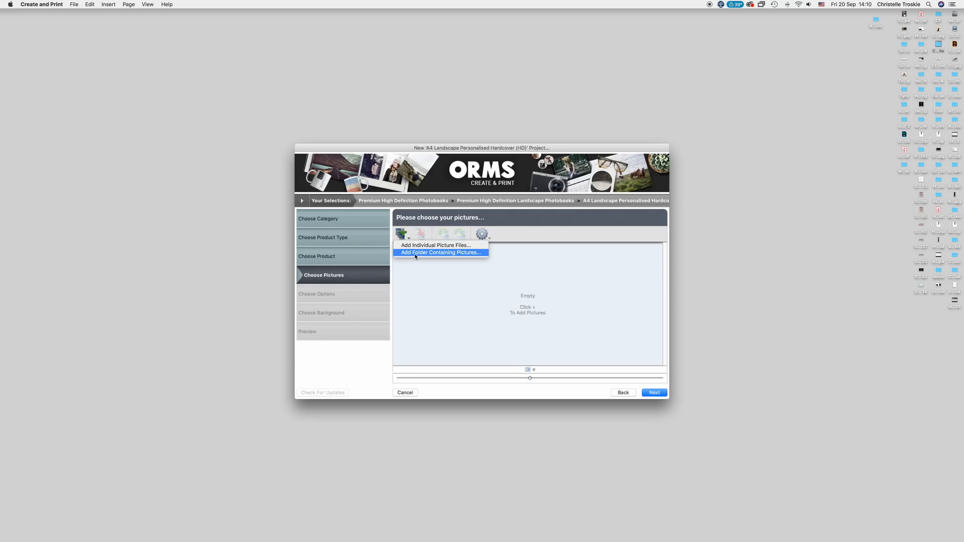
pyautogui.click(415, 252)
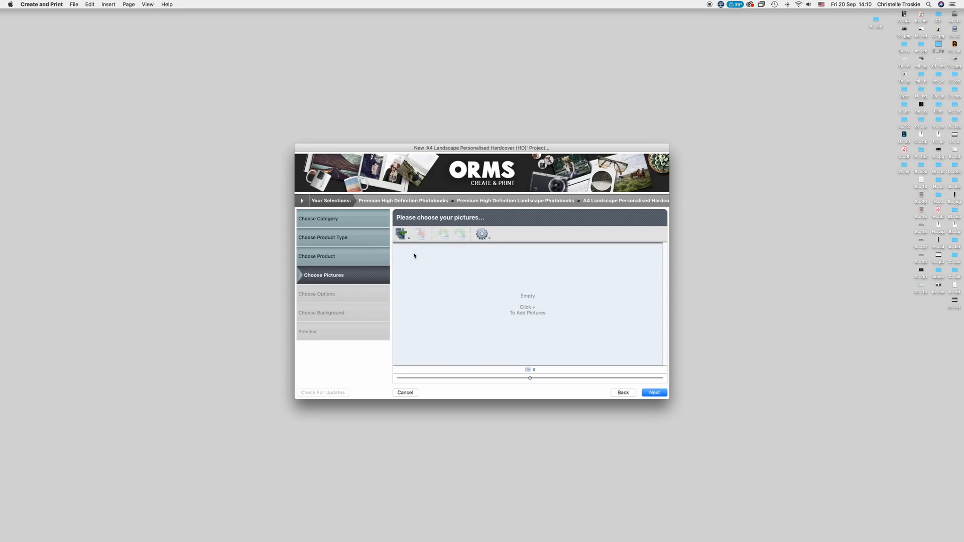
pyautogui.click(566, 330)
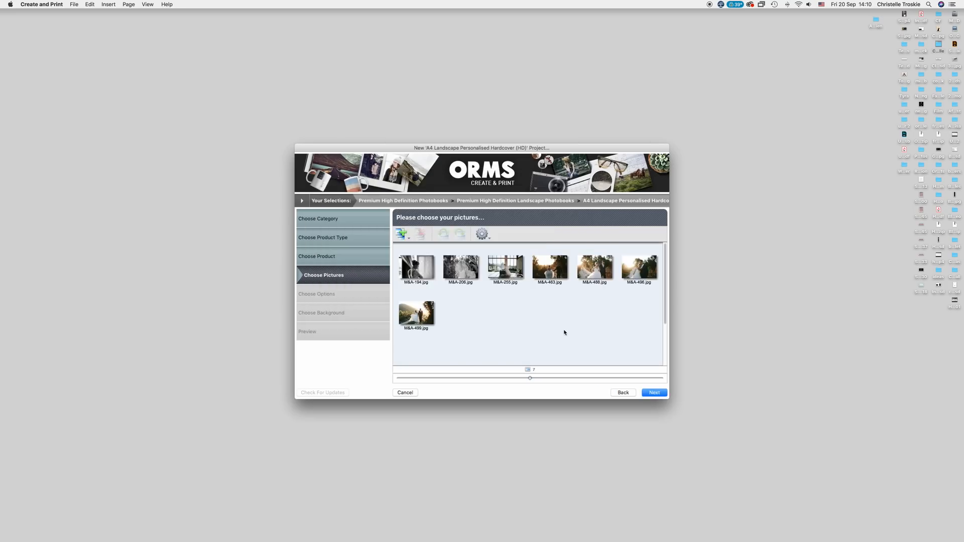
pyautogui.write('Wedding')
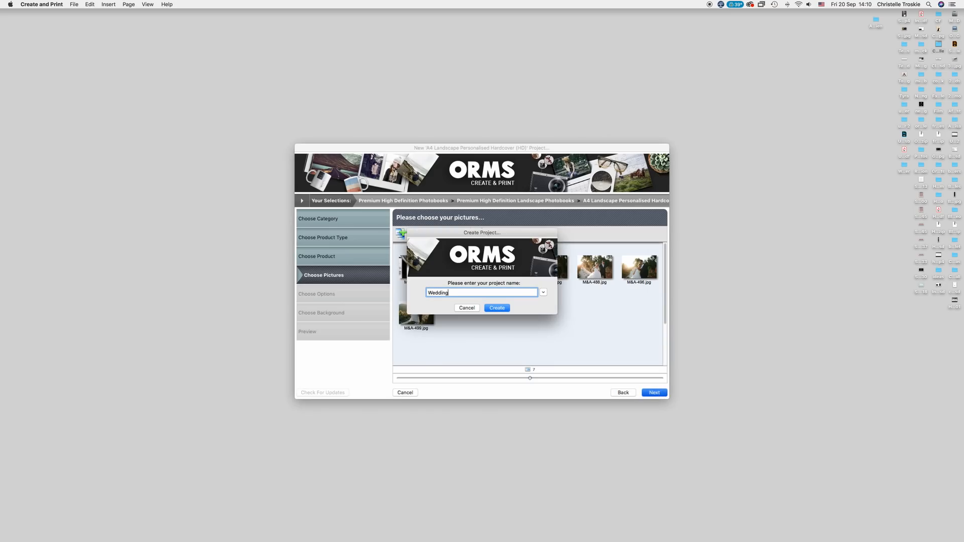
pyautogui.click(499, 308)
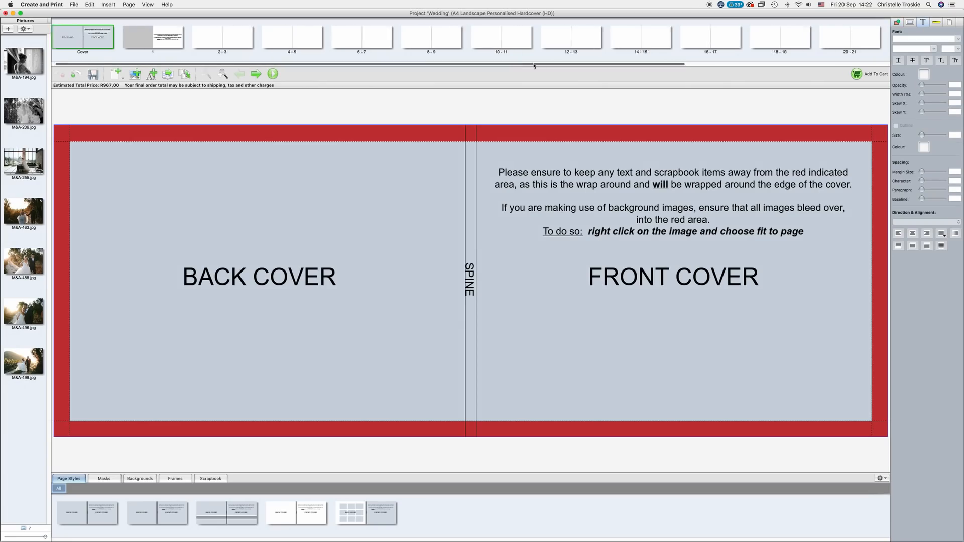
# Add 20 pages after the last page, making 48 pages, and return to the cover spread.
pyautogui.hscroll(5, 740, 60)
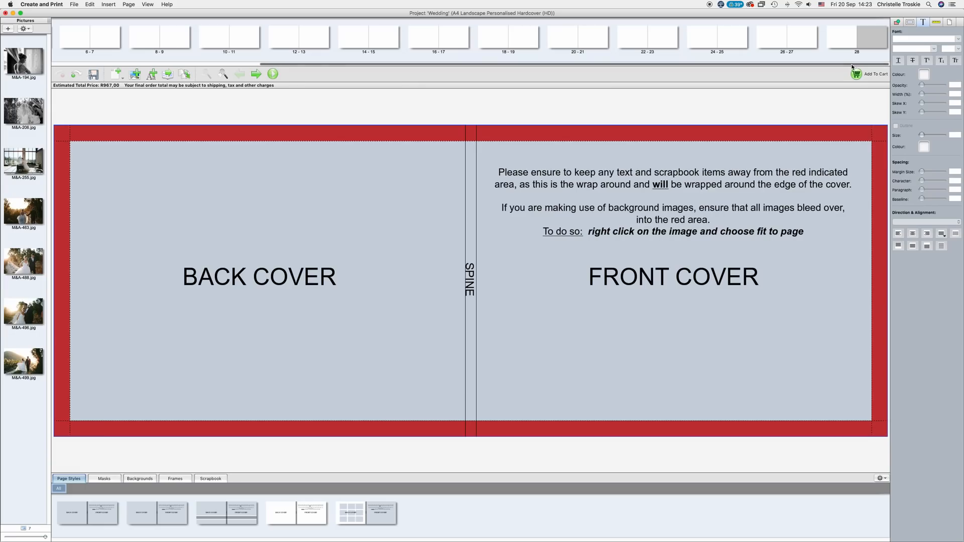
pyautogui.click(128, 4)
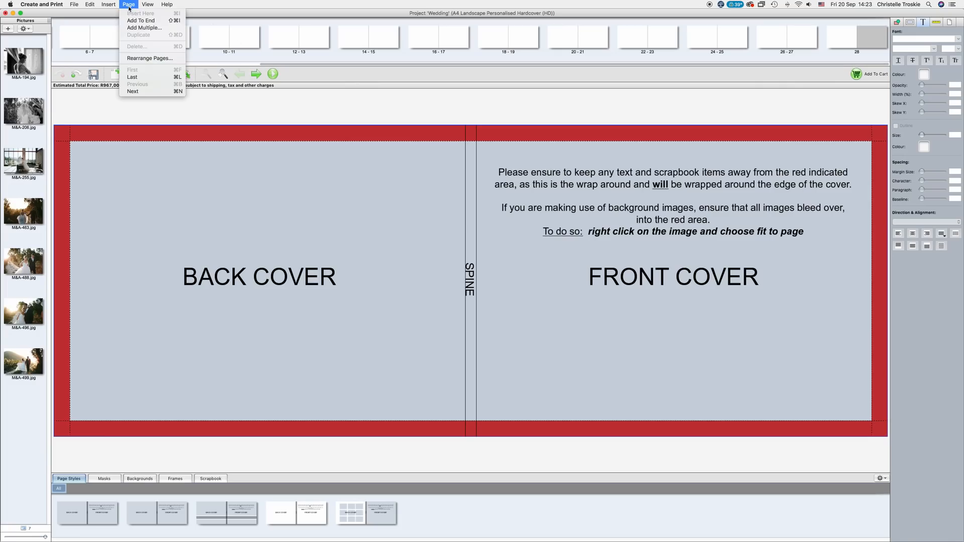
pyautogui.click(143, 28)
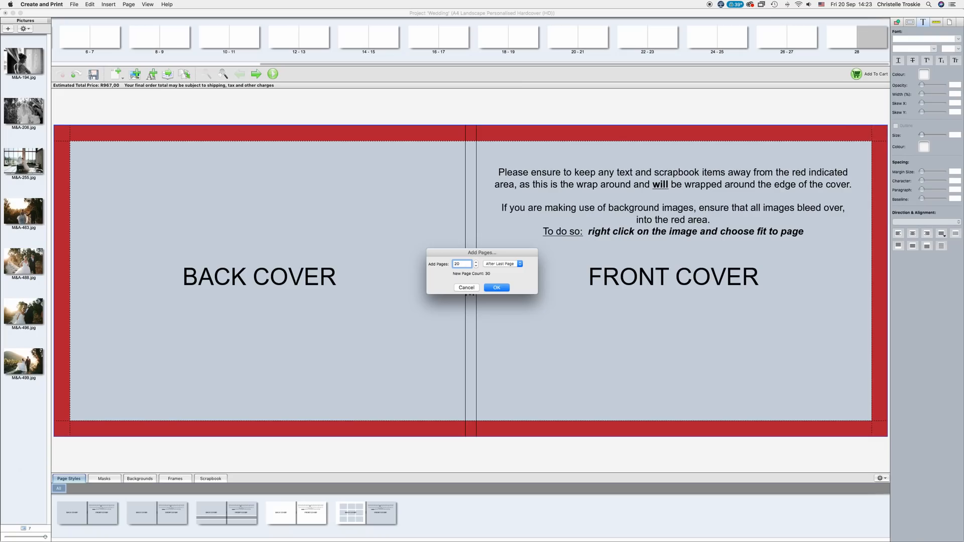
pyautogui.press('Return')
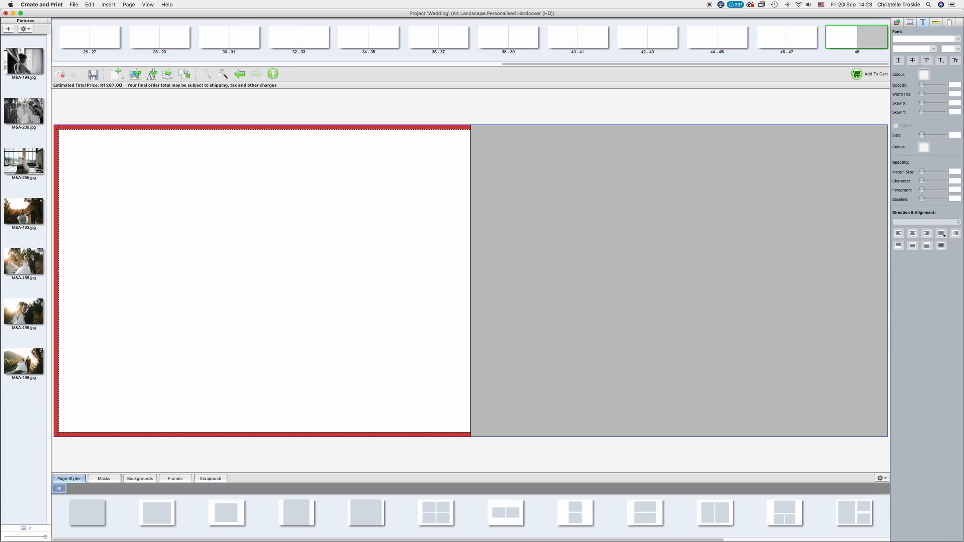
pyautogui.hscroll(-10, 472, 38)
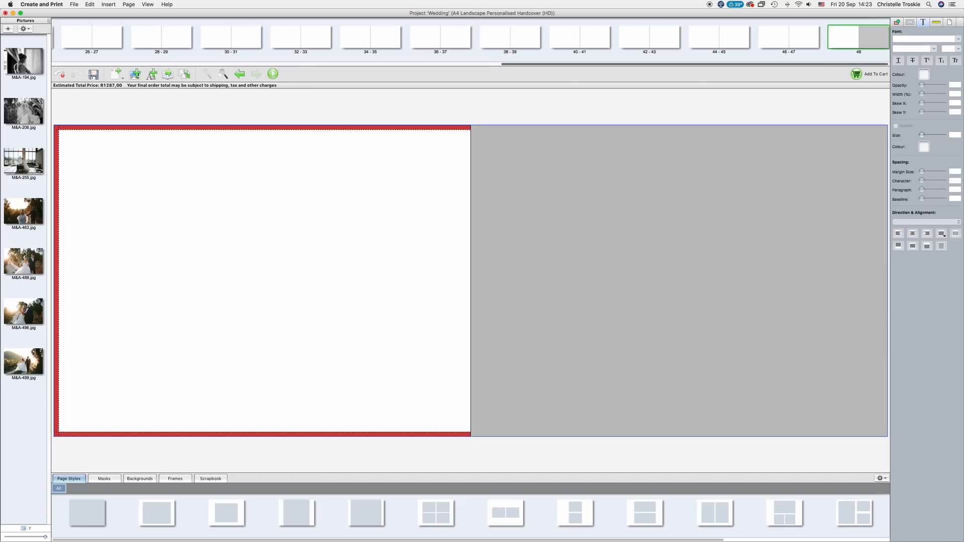
pyautogui.hscroll(-8, 472, 38)
pyautogui.click(87, 37)
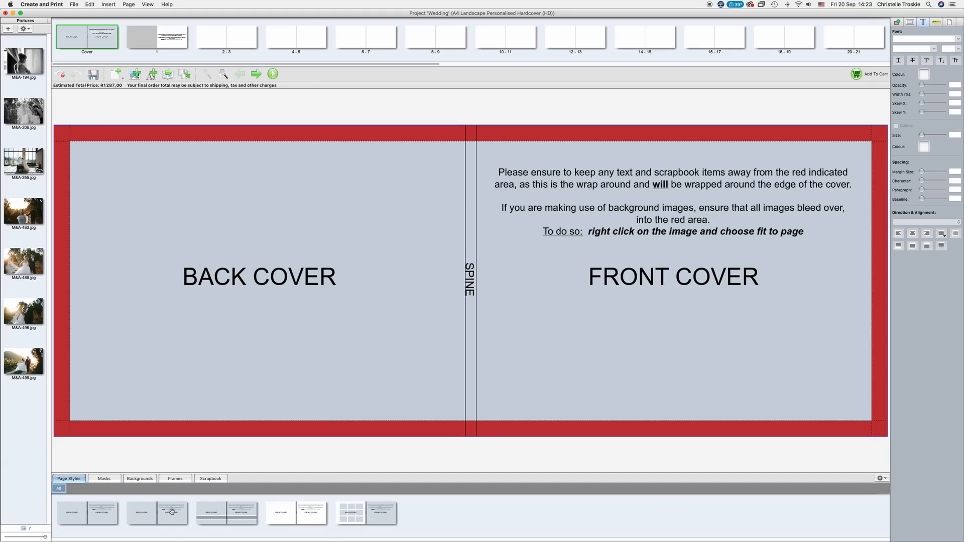
# Place M&A-499 across the front cover and M&A-194 on the back, hiding non-printable items.
pyautogui.moveTo(172, 512); pyautogui.dragTo(526, 321)
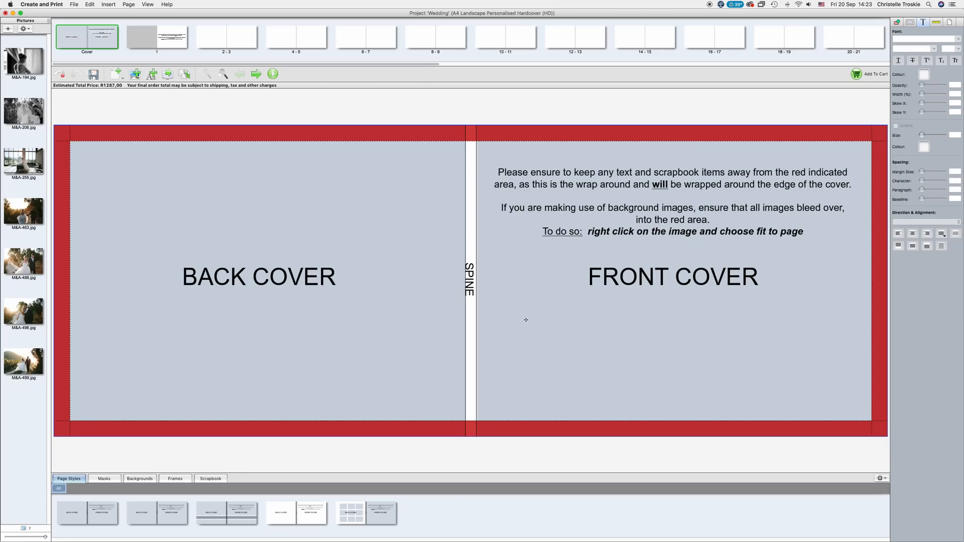
pyautogui.click(515, 310)
pyautogui.moveTo(477, 281); pyautogui.dragTo(465, 281)
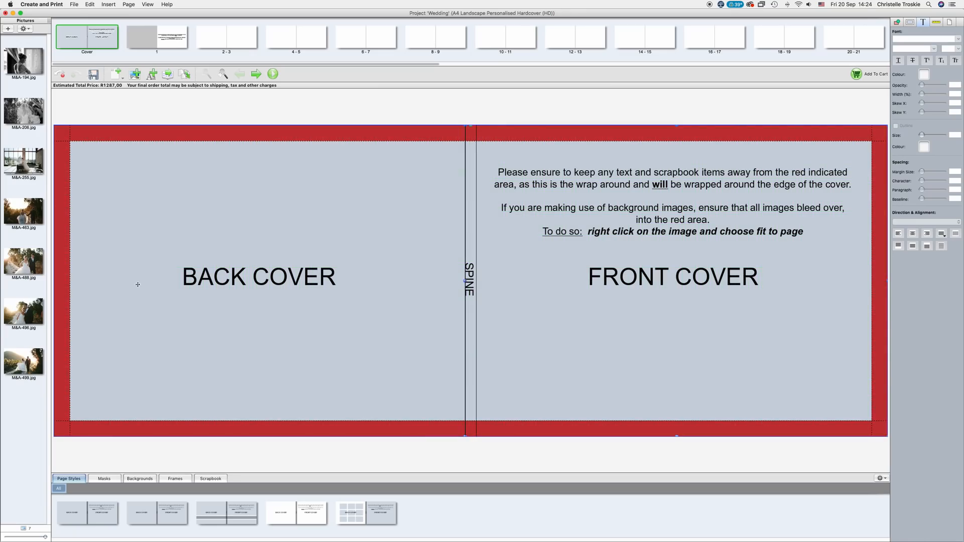
pyautogui.moveTo(26, 358); pyautogui.dragTo(660, 335)
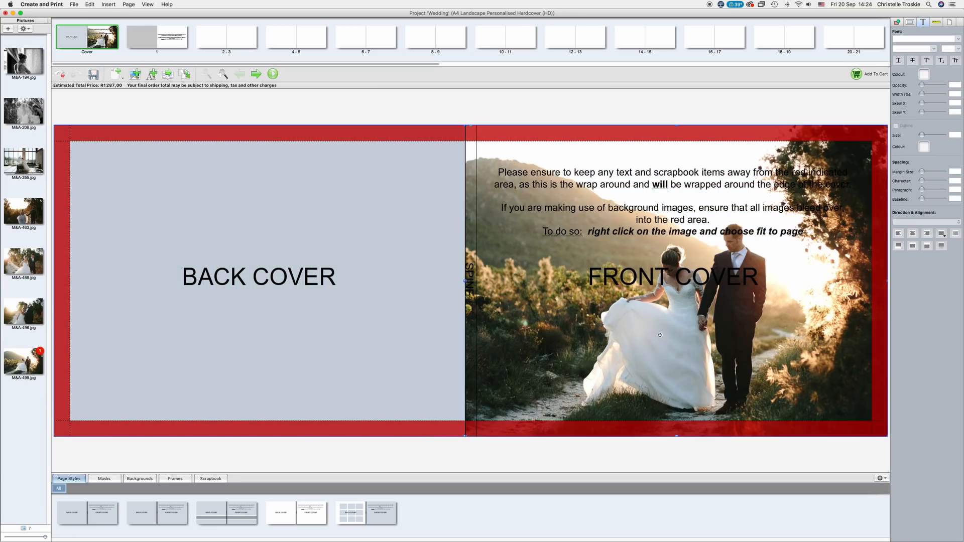
pyautogui.moveTo(31, 65); pyautogui.dragTo(365, 360)
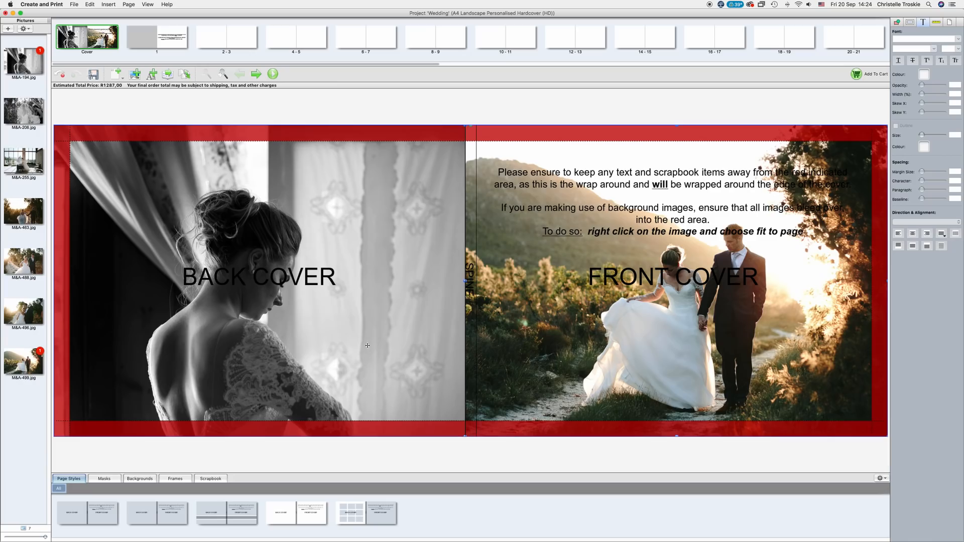
pyautogui.click(150, 4)
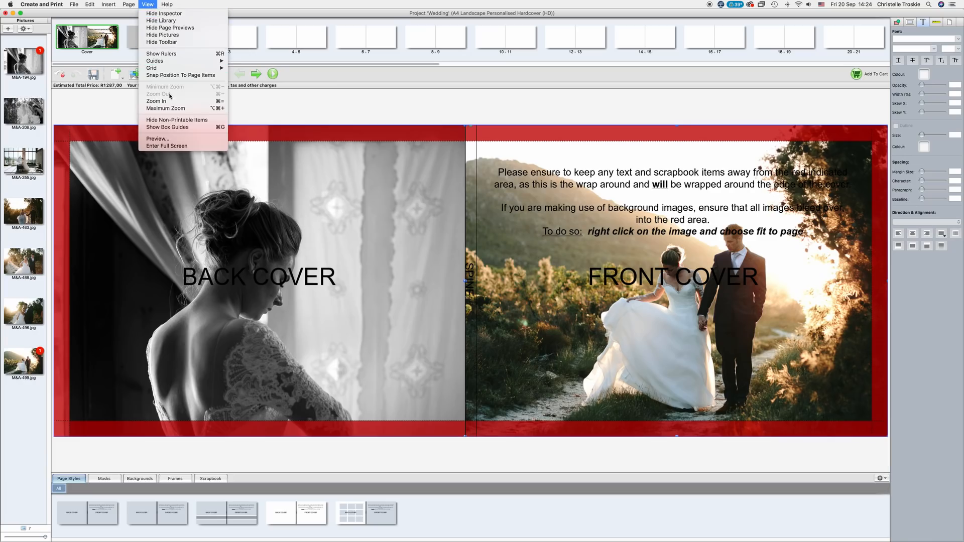
pyautogui.click(177, 121)
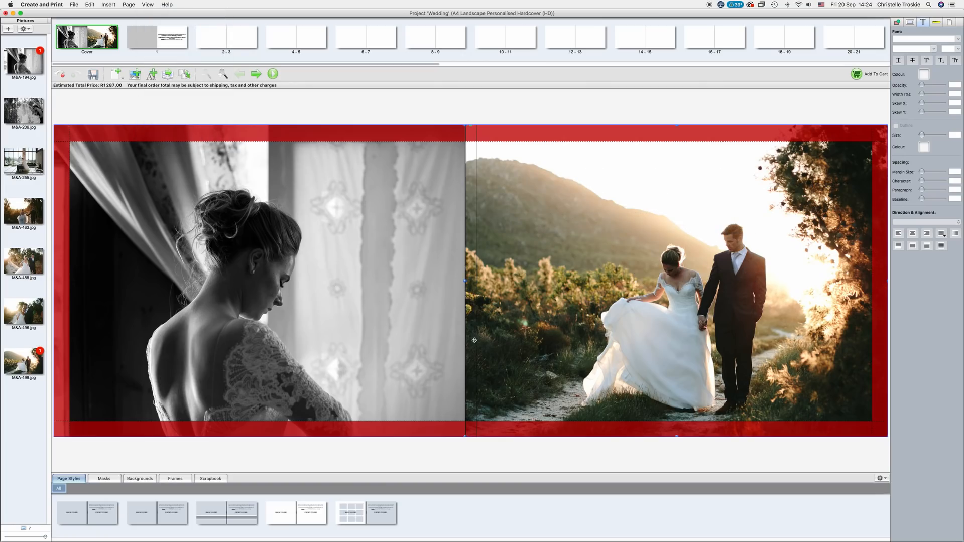
# Place a text box on the front cover reading 'Our Wedding'.
pyautogui.click(152, 74)
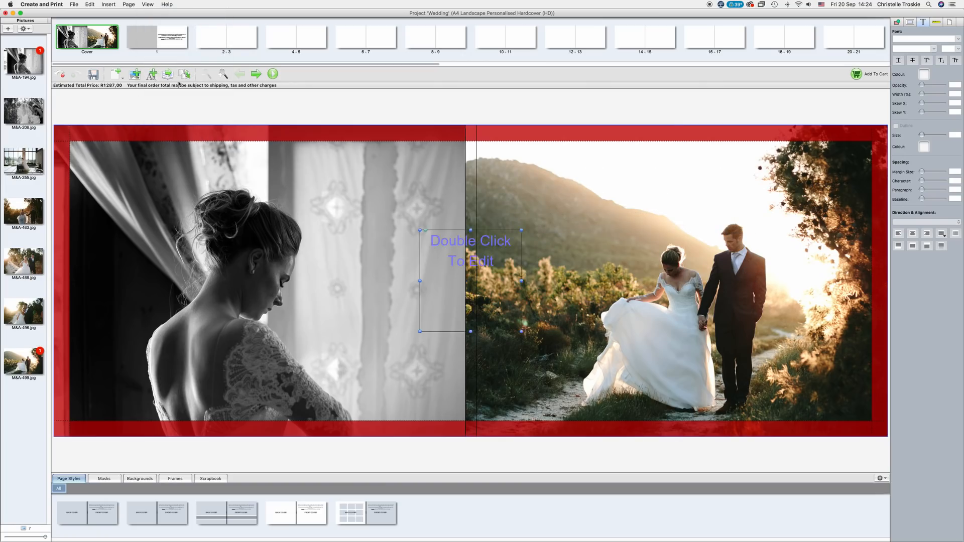
pyautogui.moveTo(485, 245); pyautogui.dragTo(658, 193)
pyautogui.doubleClick(658, 193)
pyautogui.write('Our W')
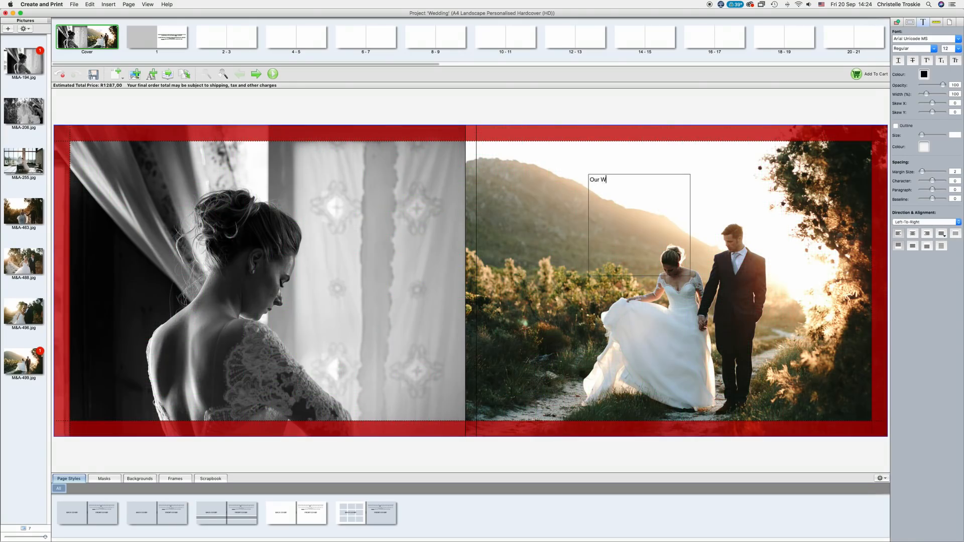
pyautogui.write('edding')
pyautogui.moveTo(624, 180); pyautogui.dragTo(591, 177)
# Set the title to a Auto Signature, size 48, and fit its box to one line above the couple.
pyautogui.click(957, 39)
pyautogui.click(920, 62)
pyautogui.click(957, 48)
pyautogui.click(944, 150)
pyautogui.moveTo(690, 225); pyautogui.dragTo(765, 217)
pyautogui.moveTo(705, 200); pyautogui.dragTo(684, 193)
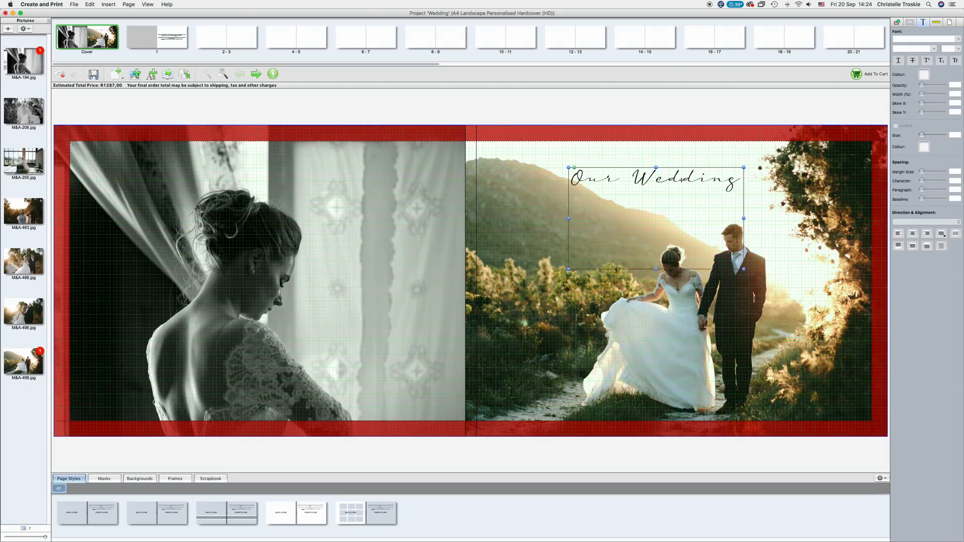
pyautogui.moveTo(657, 269); pyautogui.dragTo(660, 193)
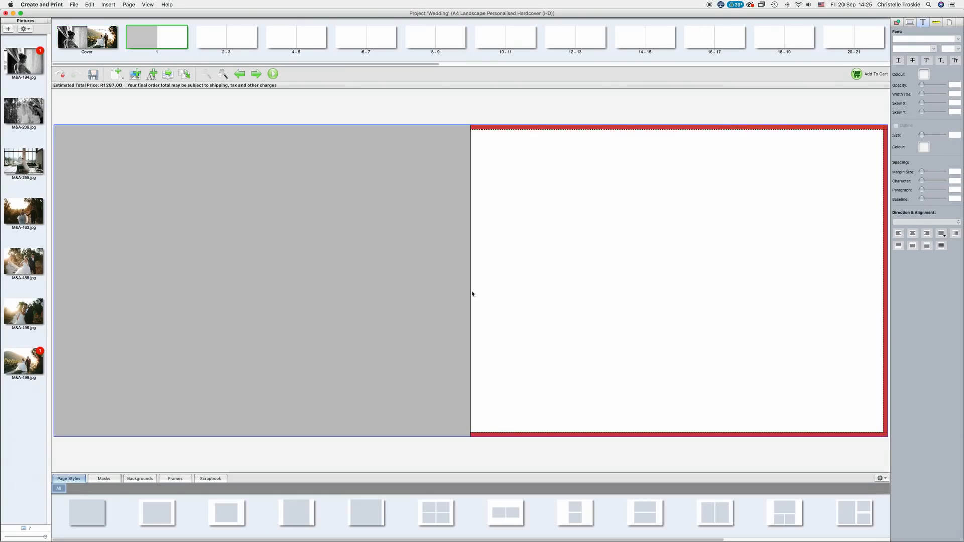
# Fill page 1 with full-page photo M&A-255 and spread 2-3 with three couple photos plus the veil photo.
pyautogui.moveTo(126, 512); pyautogui.dragTo(612, 306)
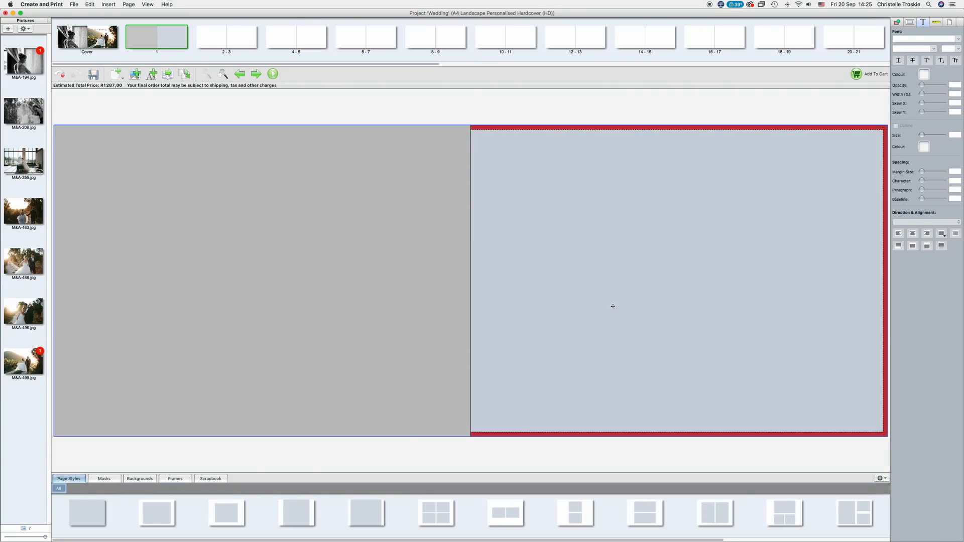
pyautogui.moveTo(23, 160); pyautogui.dragTo(672, 296)
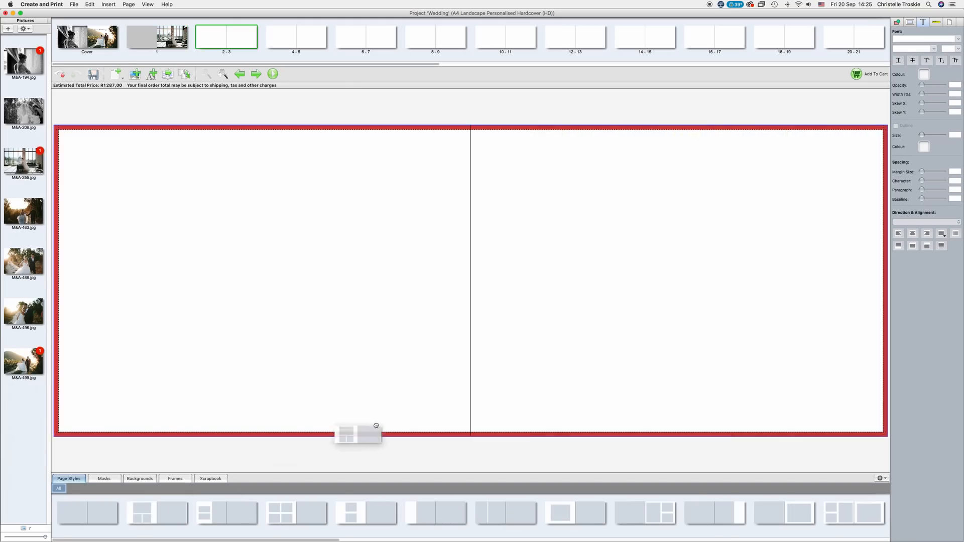
pyautogui.moveTo(142, 513); pyautogui.dragTo(470, 274)
pyautogui.moveTo(30, 214); pyautogui.dragTo(241, 229)
pyautogui.moveTo(25, 262); pyautogui.dragTo(193, 357)
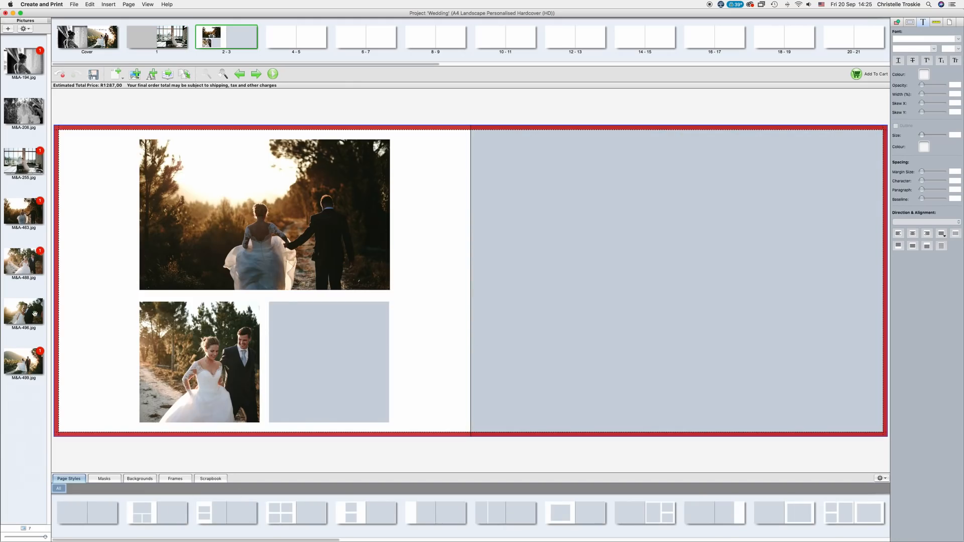
pyautogui.moveTo(25, 312); pyautogui.dragTo(346, 352)
pyautogui.moveTo(32, 114); pyautogui.dragTo(668, 275)
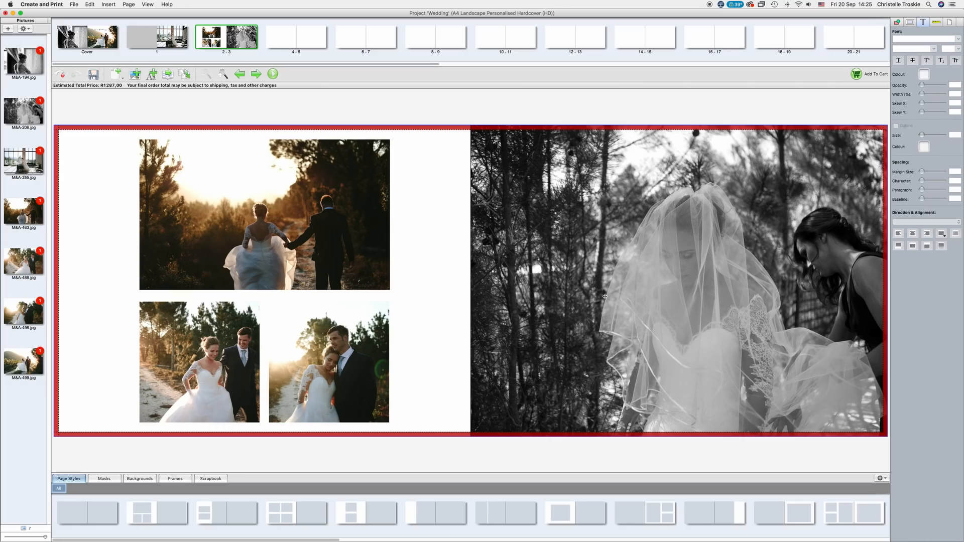
# Crop the sunset photo on page 2 tighter around the couple.
pyautogui.doubleClick(296, 239)
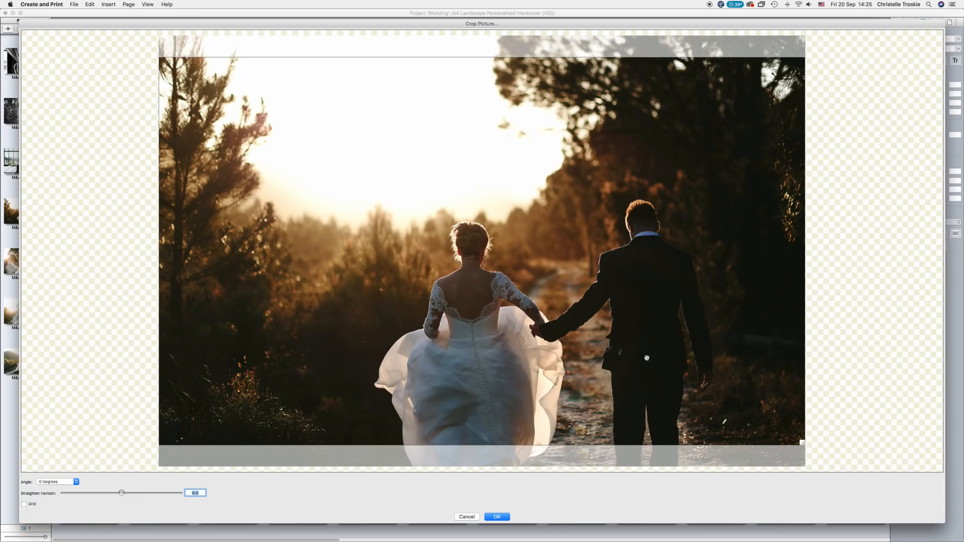
pyautogui.moveTo(802, 443); pyautogui.dragTo(747, 451)
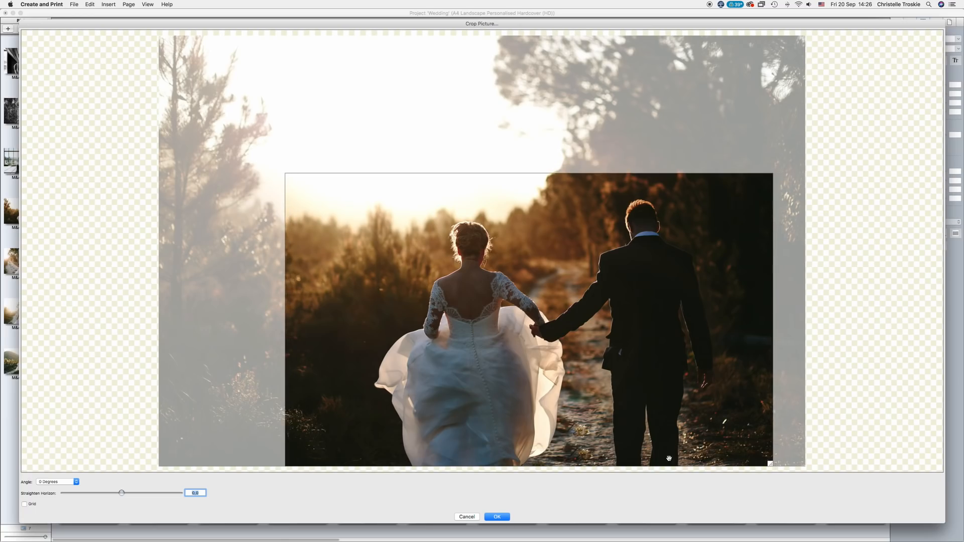
pyautogui.click(505, 517)
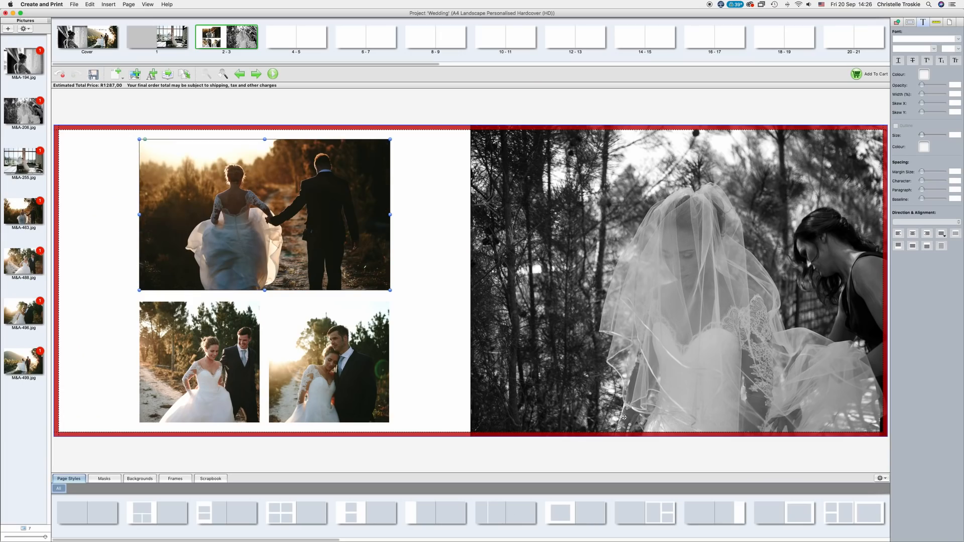
pyautogui.click(274, 74)
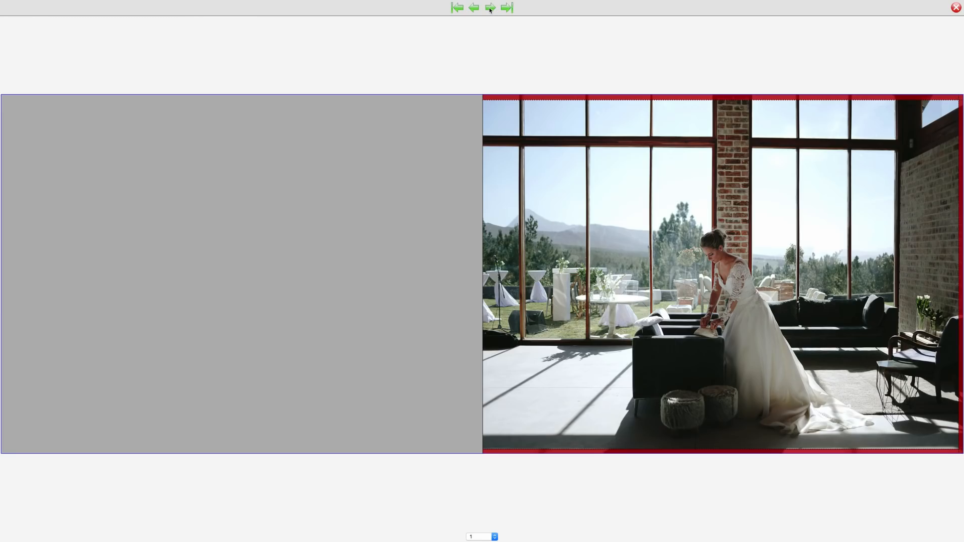
pyautogui.click(490, 8)
pyautogui.press('Escape')
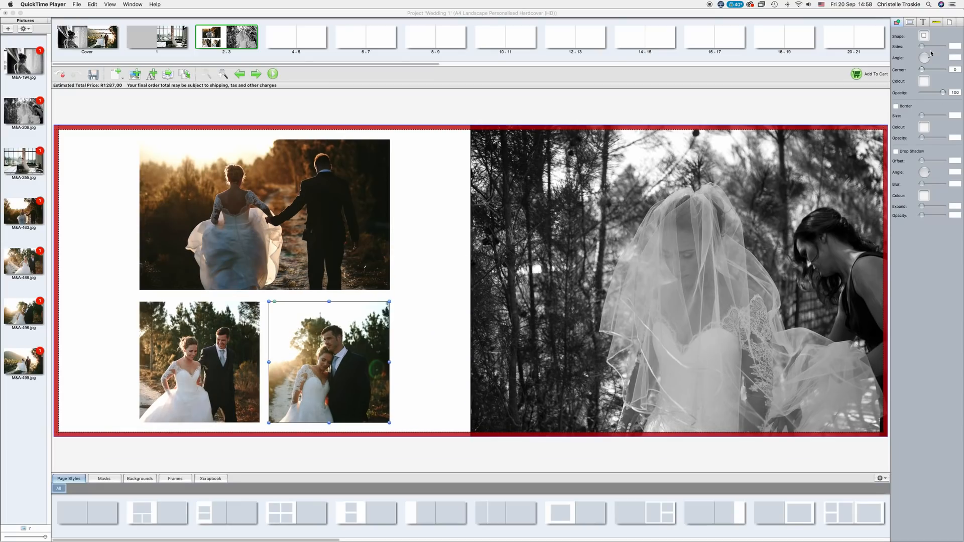
# Pass FlightCheck, save the 'Wedding 1' project, and add the 48-page A4 hardcover to the cart.
pyautogui.click(857, 76)
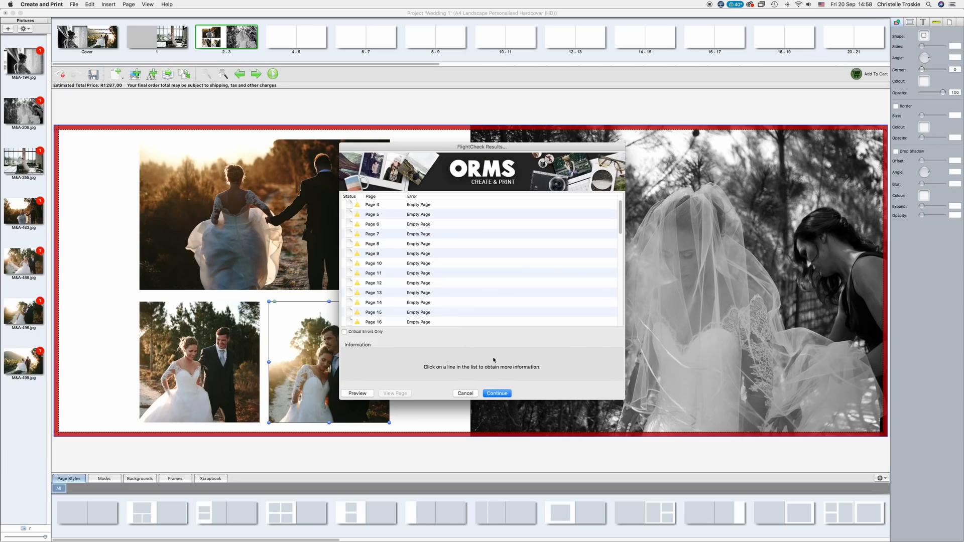
pyautogui.click(500, 394)
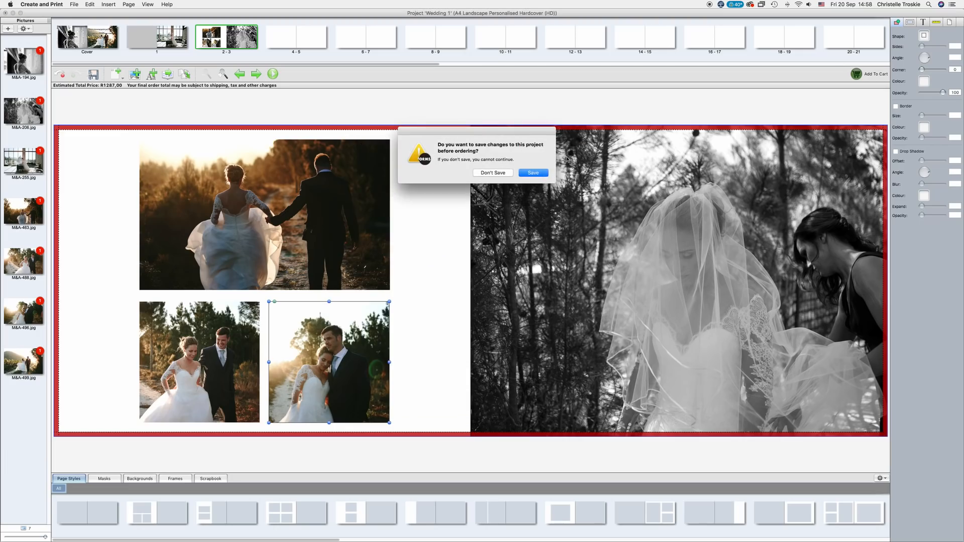
pyautogui.click(532, 174)
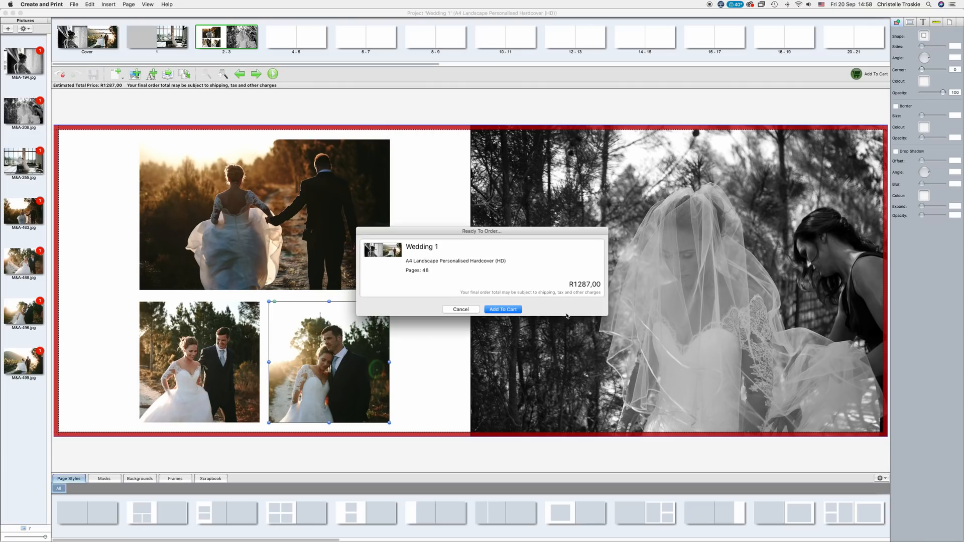
pyautogui.click(517, 309)
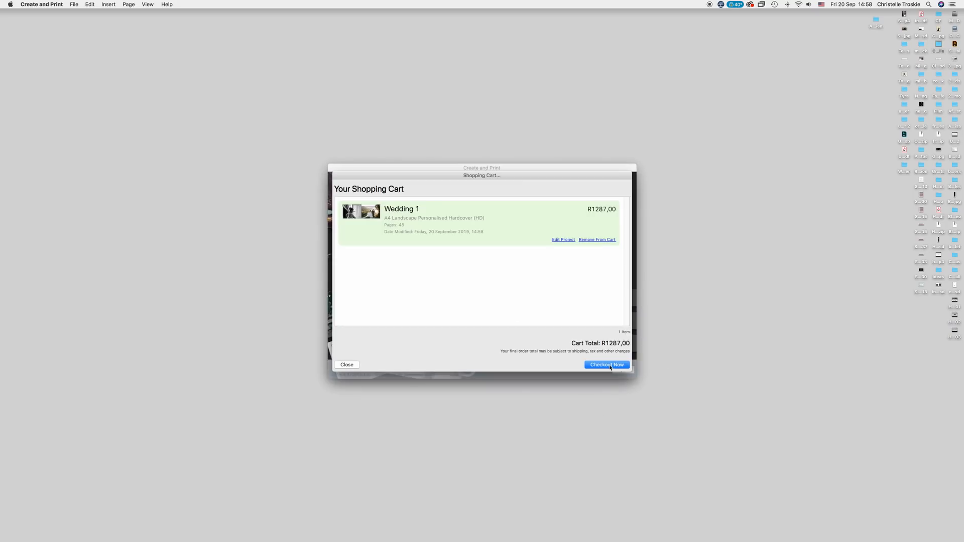
# Check out the cart, accept the ORMS disclaimer, and choose Order Online to reach the myprintorder.co.za sign-in.
pyautogui.click(608, 365)
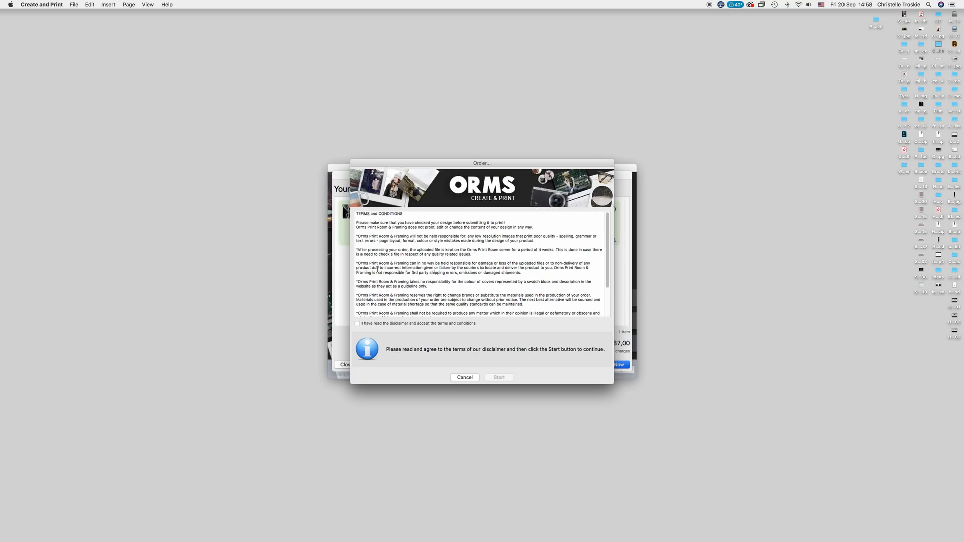
pyautogui.click(364, 324)
pyautogui.click(503, 378)
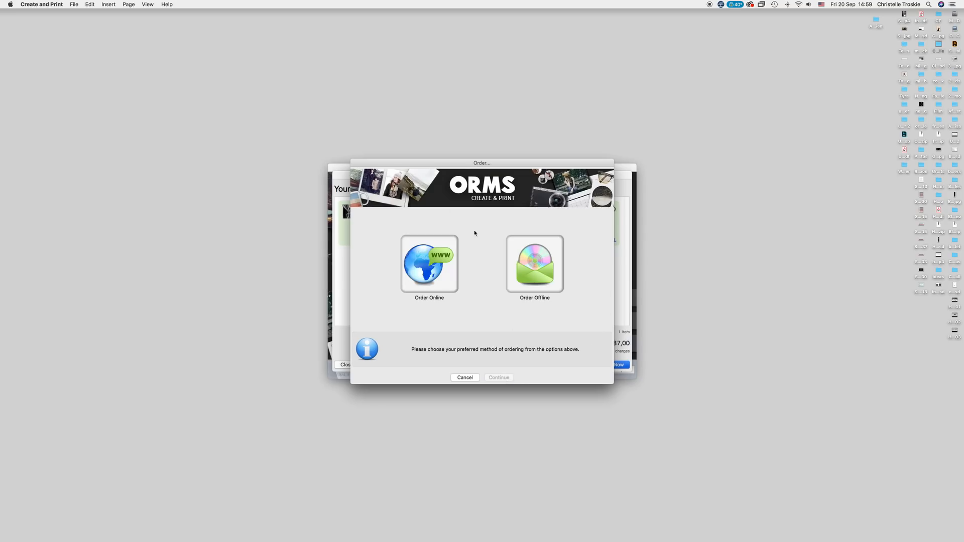
pyautogui.click(442, 278)
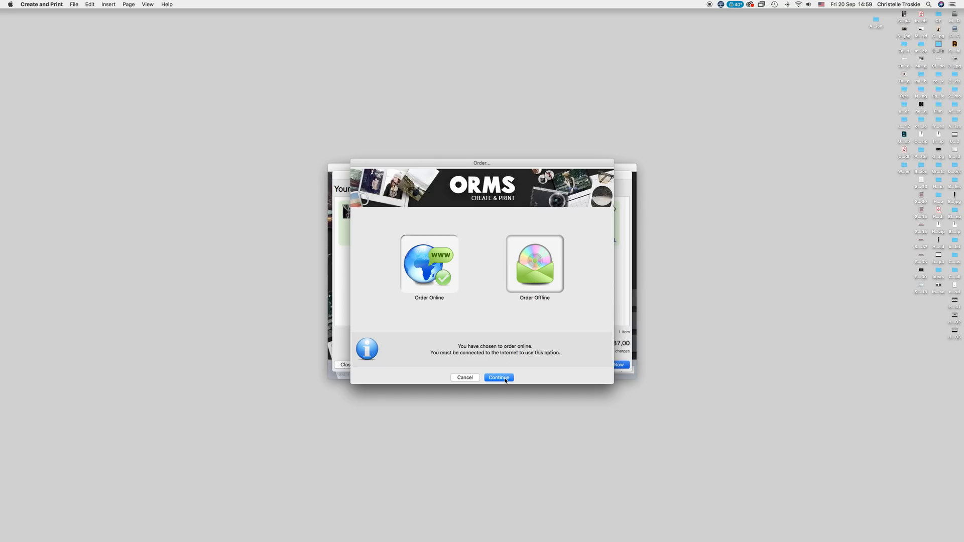
pyautogui.click(505, 380)
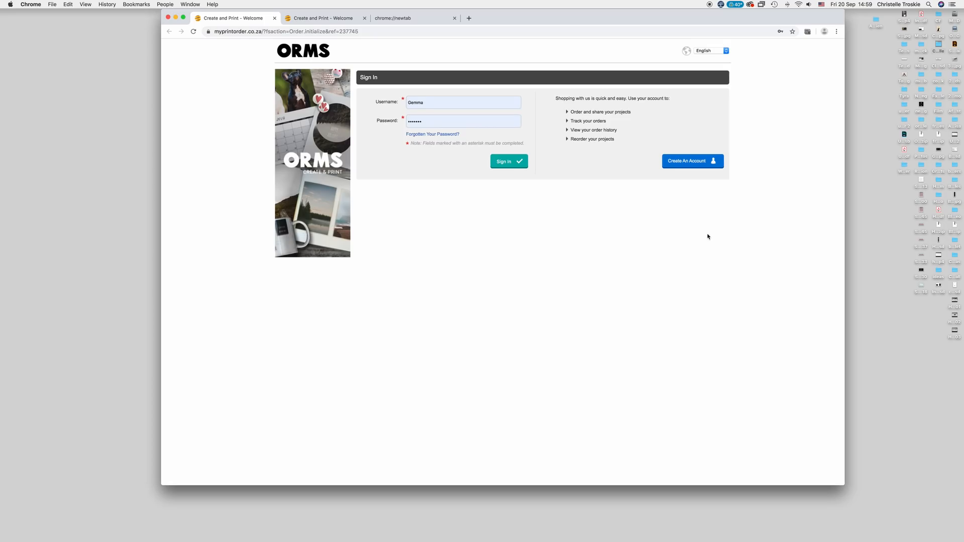
# Trim the unwanted part of the username, enter the account password and sign in.
pyautogui.click(430, 103)
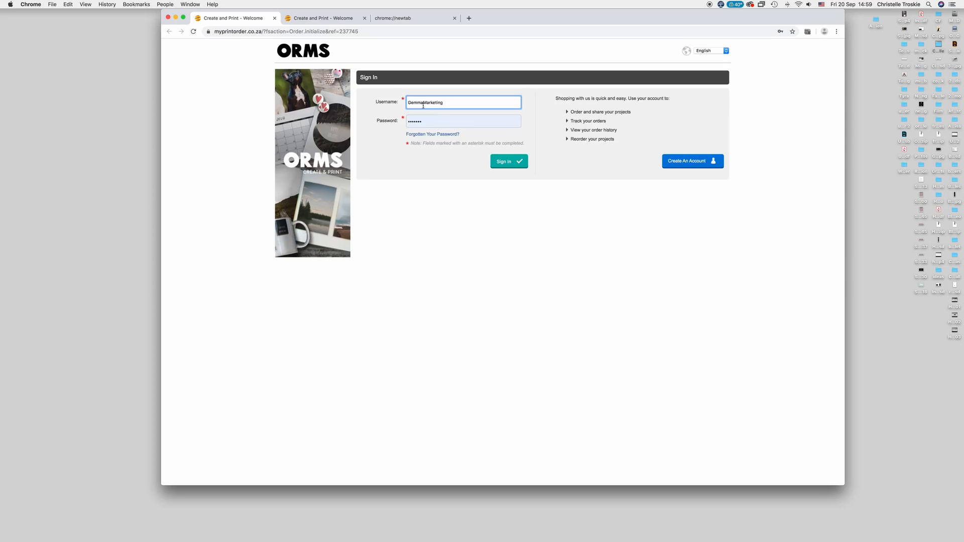
pyautogui.click(423, 104)
pyautogui.moveTo(423, 105); pyautogui.dragTo(377, 96)
pyautogui.press('BackSpace')
pyautogui.click(429, 121)
pyautogui.write('**')
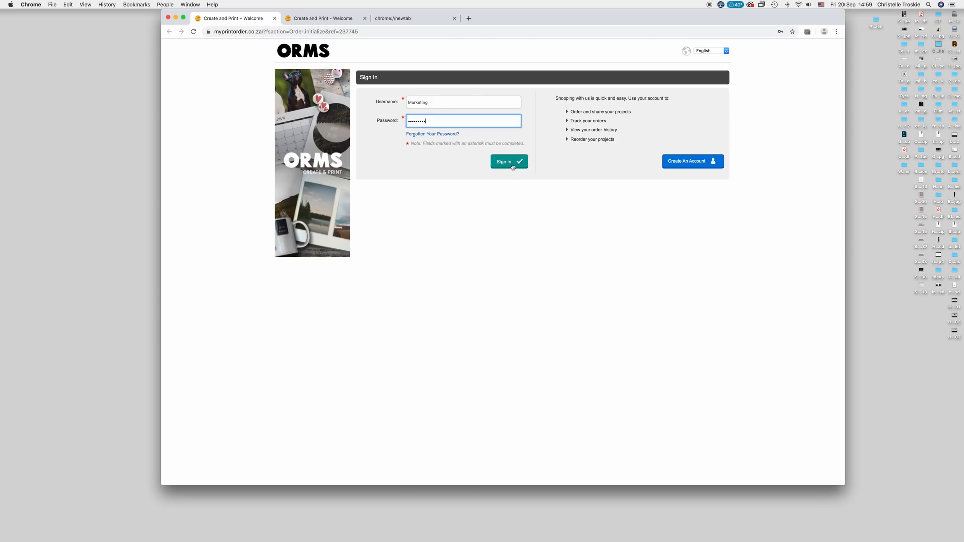
pyautogui.click(512, 167)
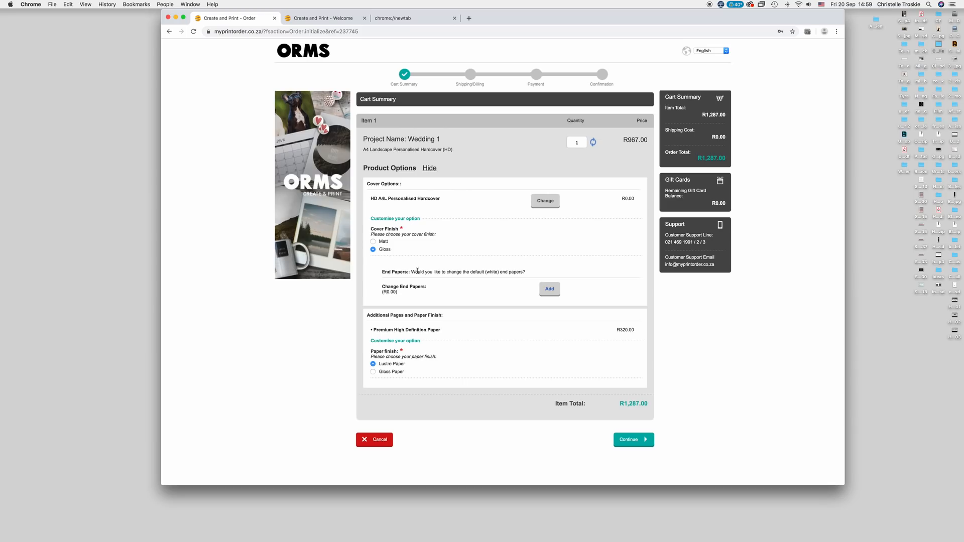
# Add the Change End Papers option to the Wedding 1 order and continue to Shipping/Billing.
pyautogui.click(550, 290)
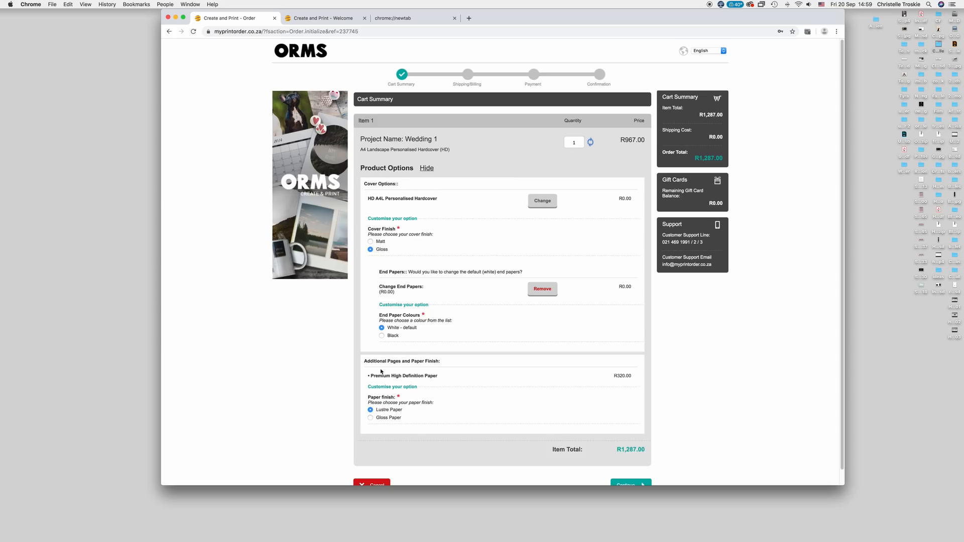
pyautogui.scroll(-1, 420, 421)
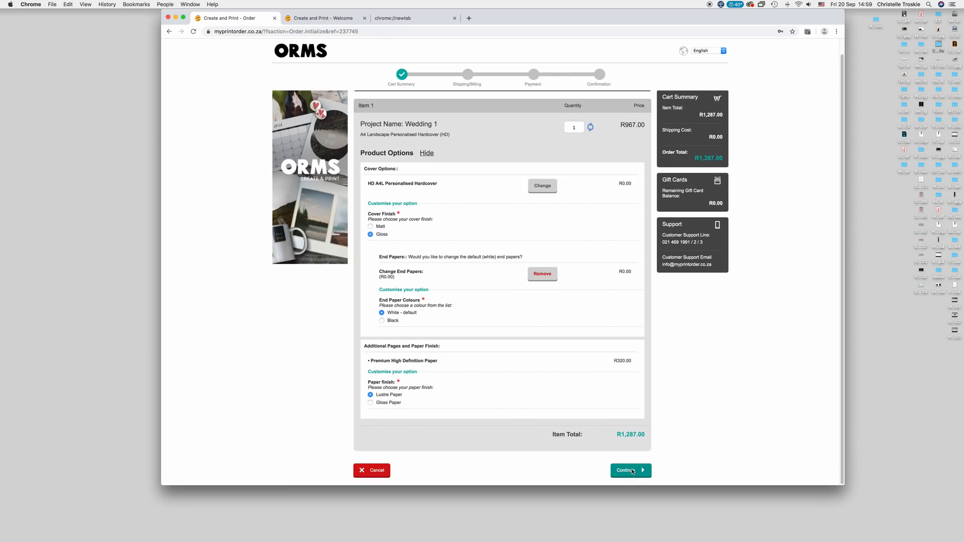
pyautogui.click(632, 470)
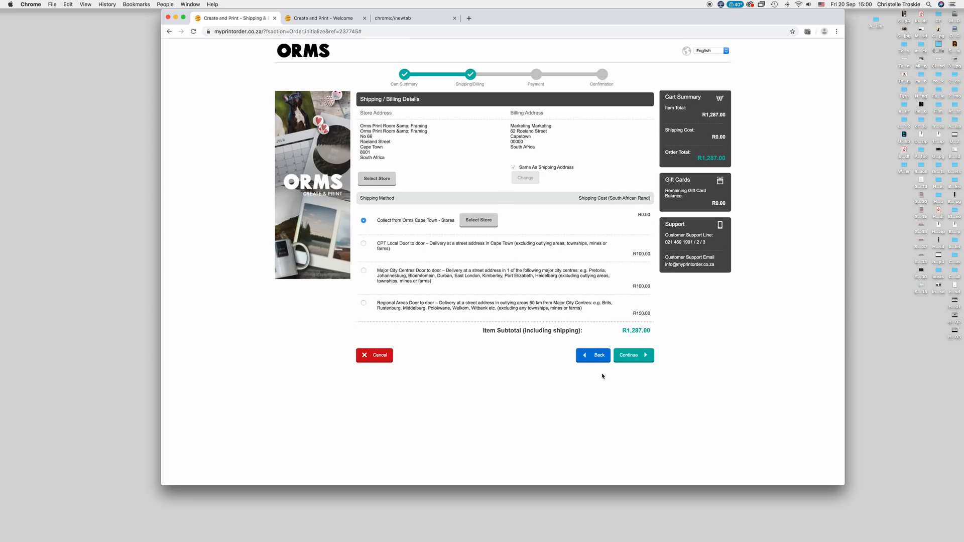
# Continue with store collection, accept the Terms and Conditions and confirm the R0.00 order.
pyautogui.click(635, 358)
pyautogui.scroll(-3, 552, 392)
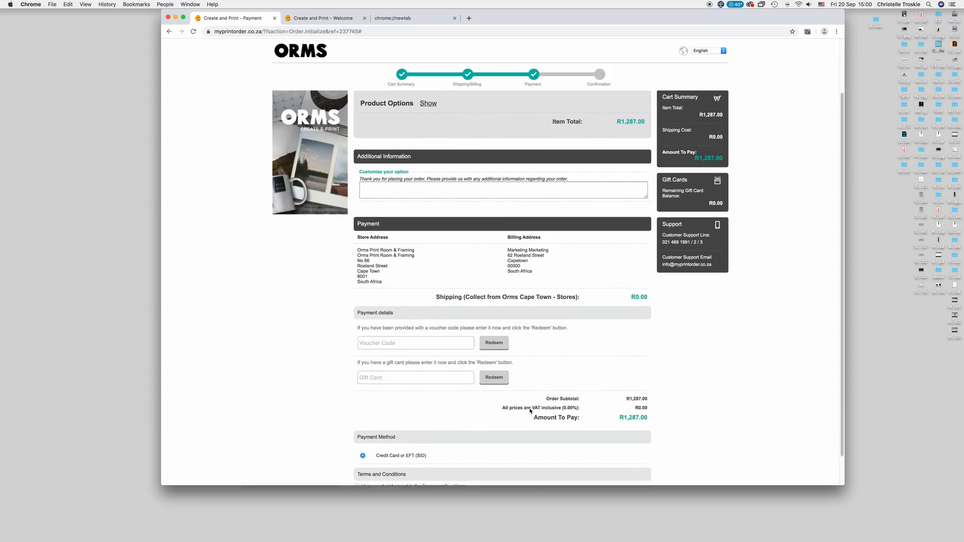
pyautogui.scroll(-1, 530, 412)
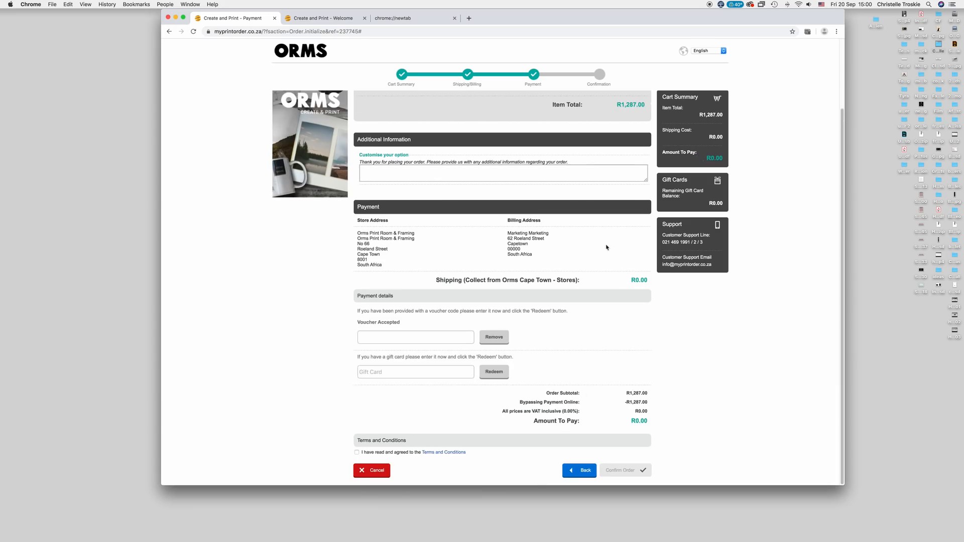
pyautogui.click(356, 452)
pyautogui.click(625, 470)
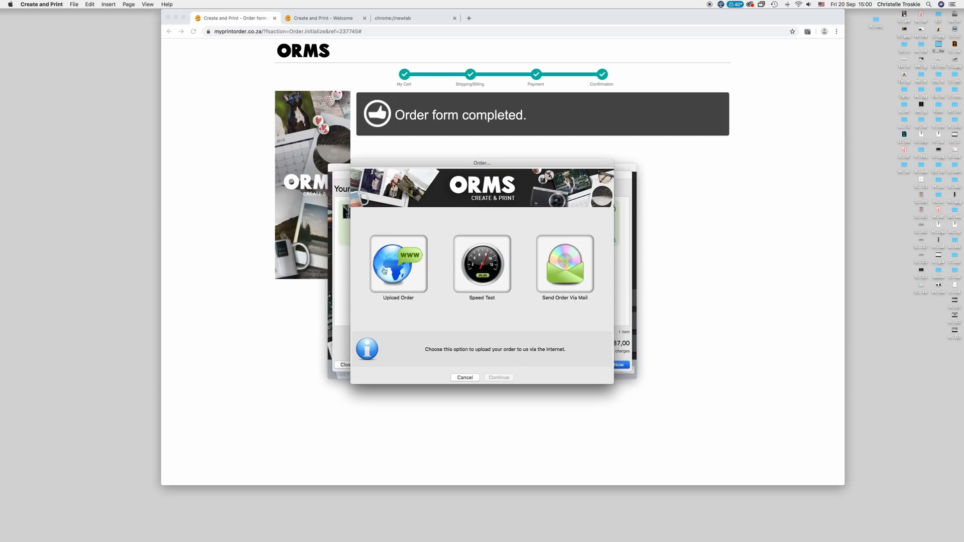
# Choose Upload Order via the Internet as the sending method and continue.
pyautogui.click(401, 276)
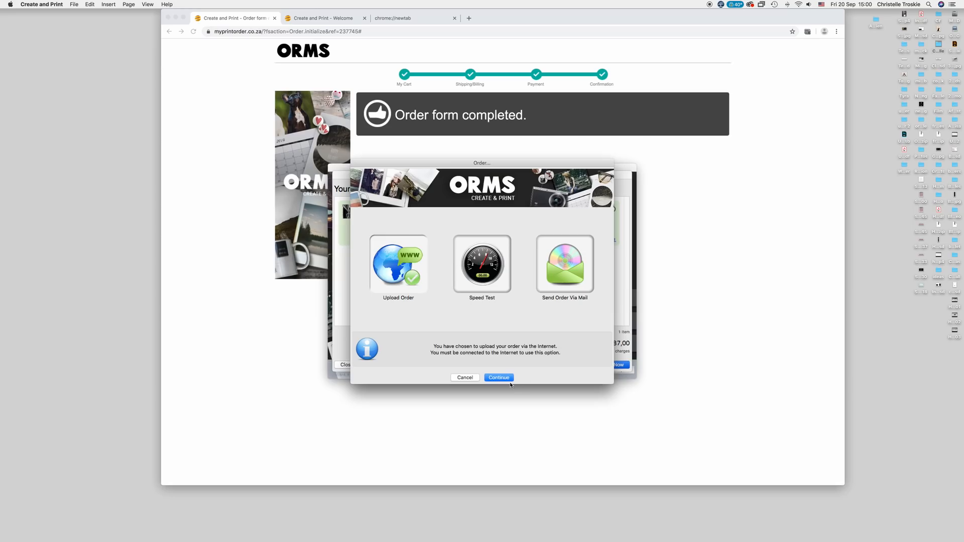
pyautogui.click(509, 378)
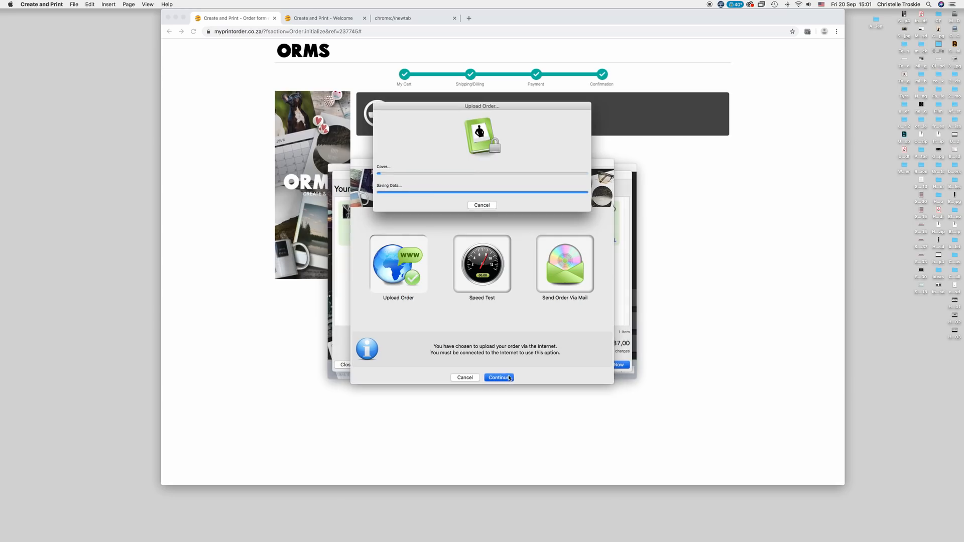